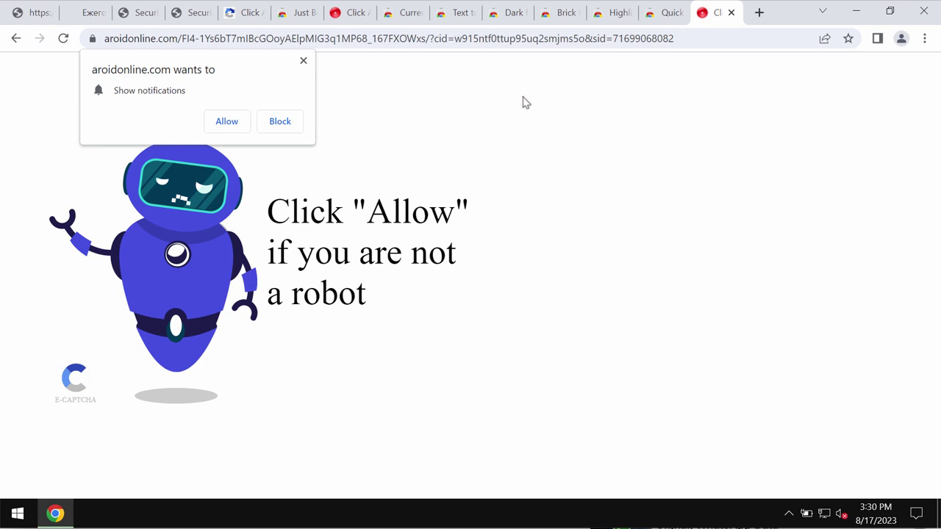
Step: Allow aroidonline.com to show notifications
left_click(241, 120)
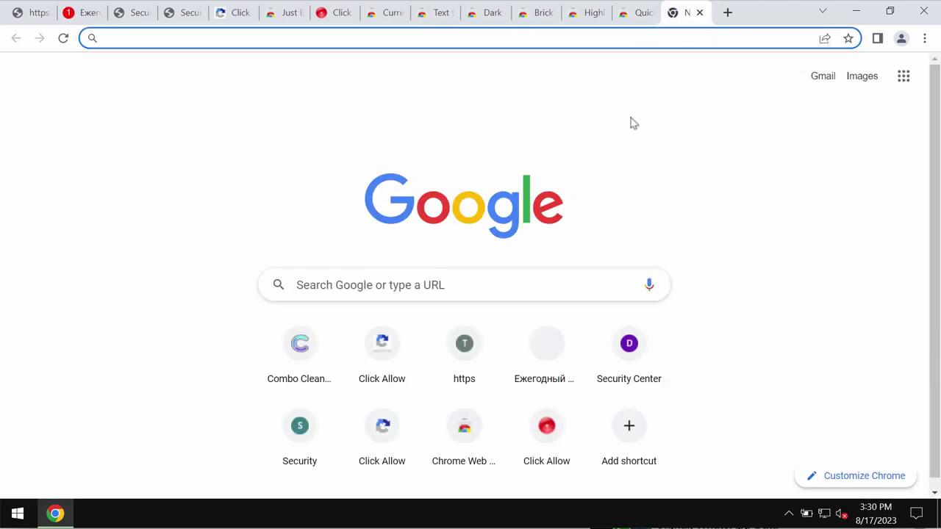
Step: Open the notification permissions within the browser's privacy and security site settings
left_click(925, 38)
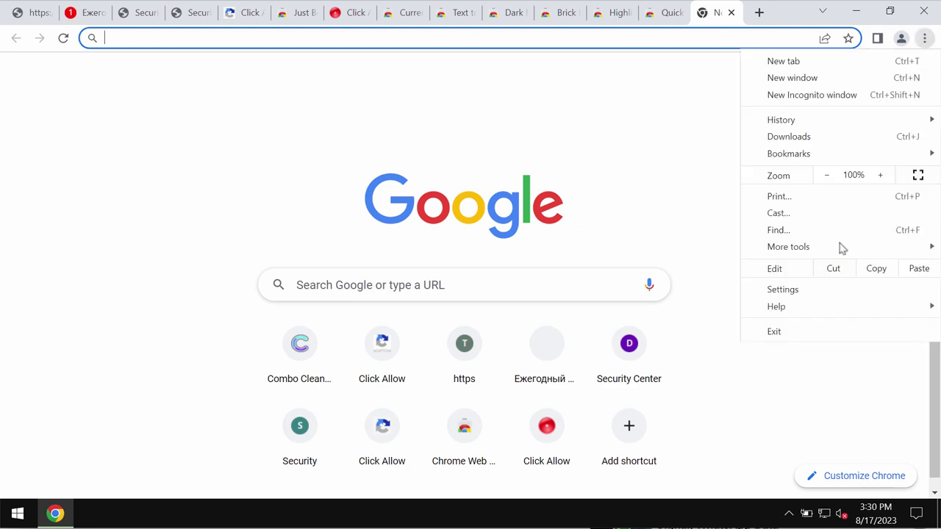
left_click(836, 289)
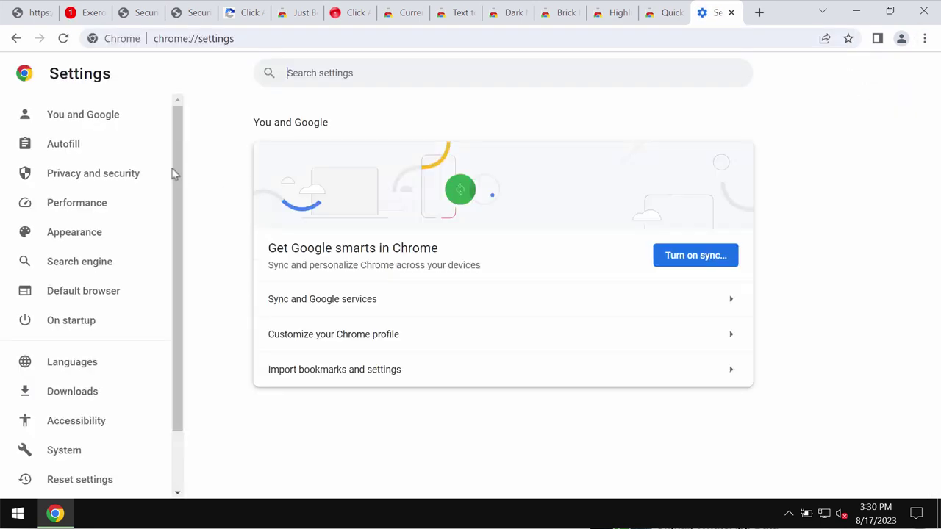
left_click(109, 172)
scroll(507, 409, "down", 3)
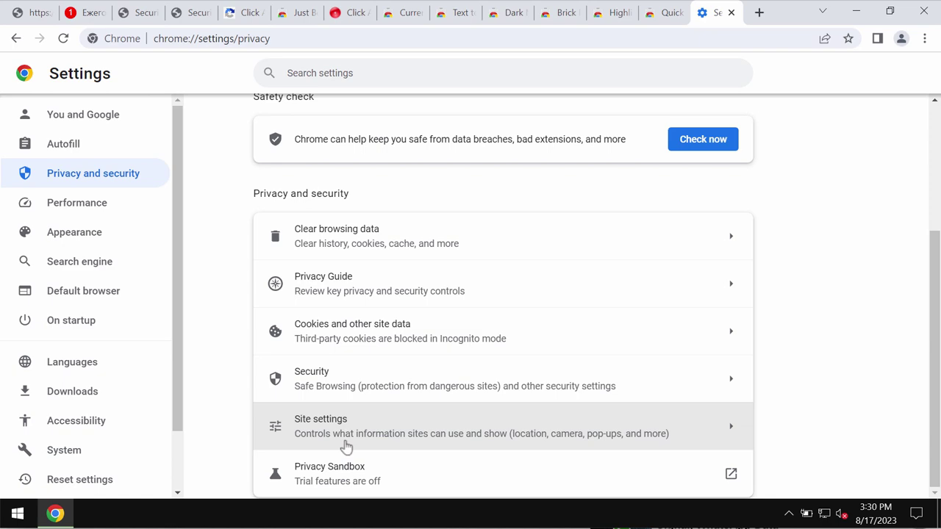
left_click(346, 445)
scroll(357, 437, "down", 7)
scroll(371, 375, "up", 3)
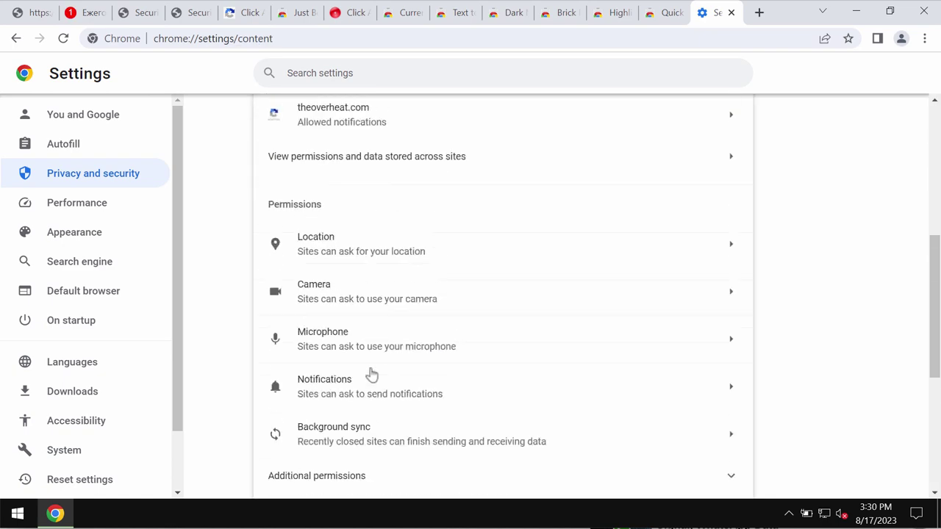
left_click(382, 402)
Step: Remove misarena.com, news-hexuma.com and aroidonline.com from the sites allowed to send notifications
scroll(422, 379, "down", 10)
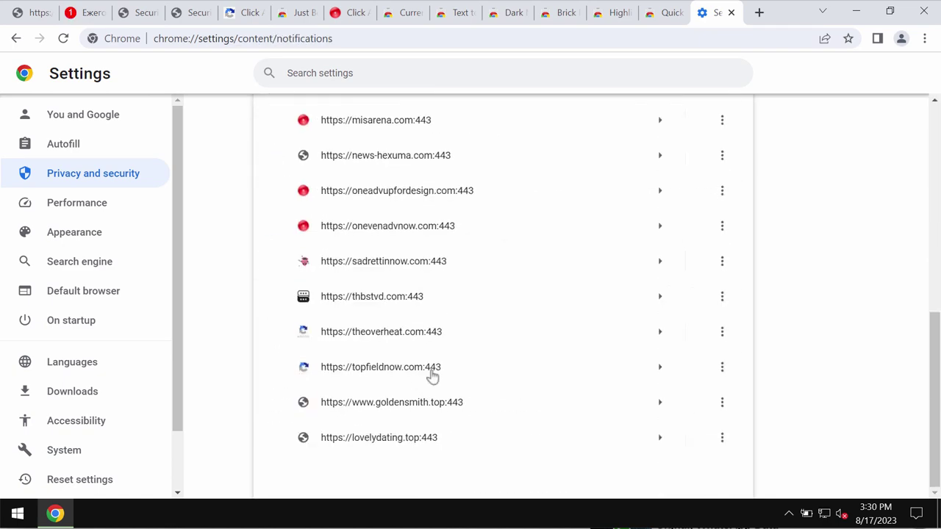
left_click(723, 122)
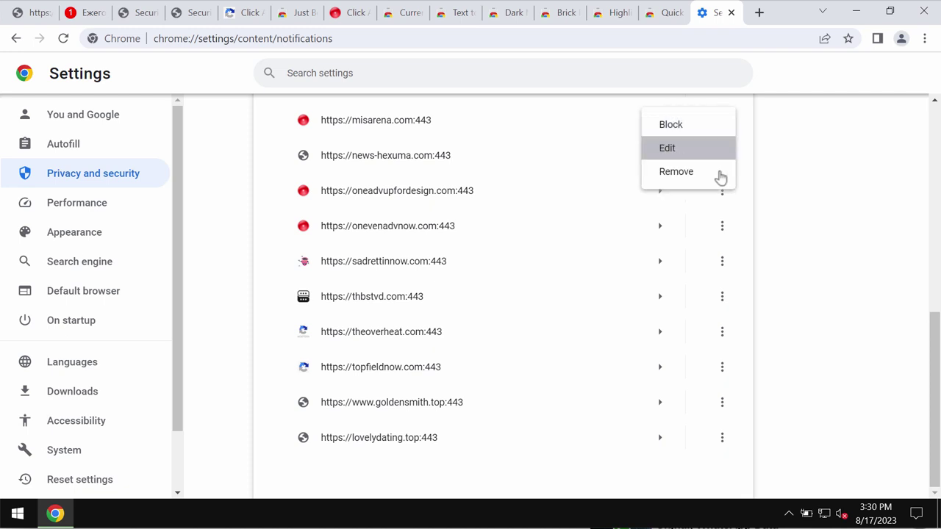
left_click(717, 174)
left_click(724, 155)
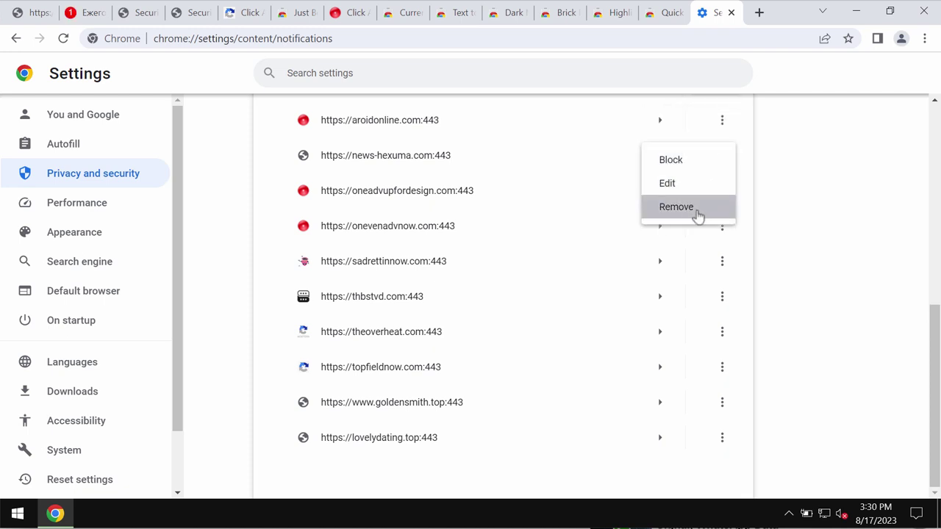
left_click(697, 209)
left_click(722, 155)
left_click(700, 210)
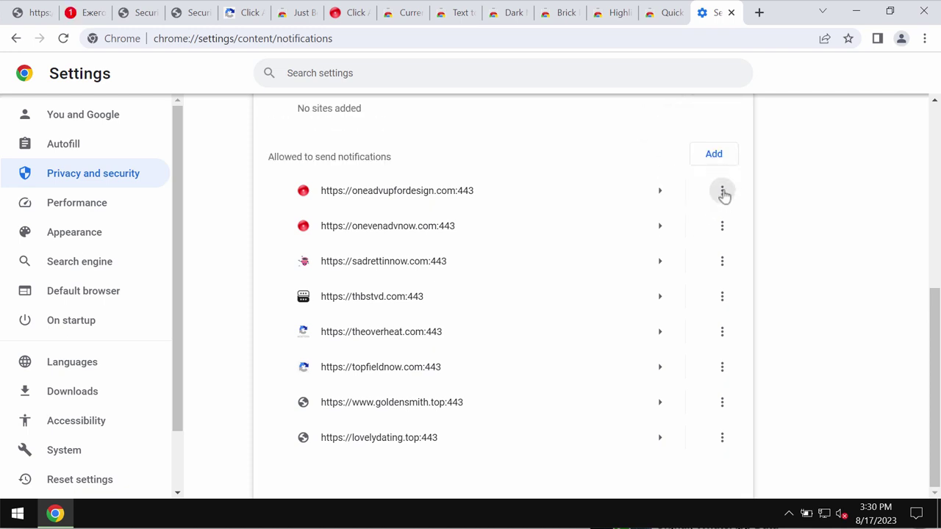
Step: Remove oneadvupfordesign.com, onevenadvnow.com and thbstvd.com from the sites allowed to send notifications
left_click(721, 190)
left_click(706, 240)
left_click(721, 226)
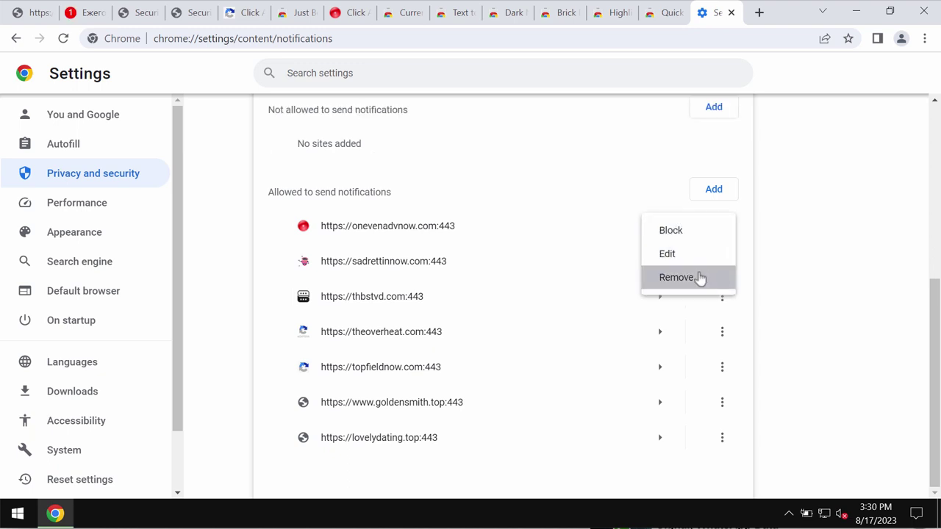
left_click(699, 275)
left_click(722, 261)
left_click(707, 312)
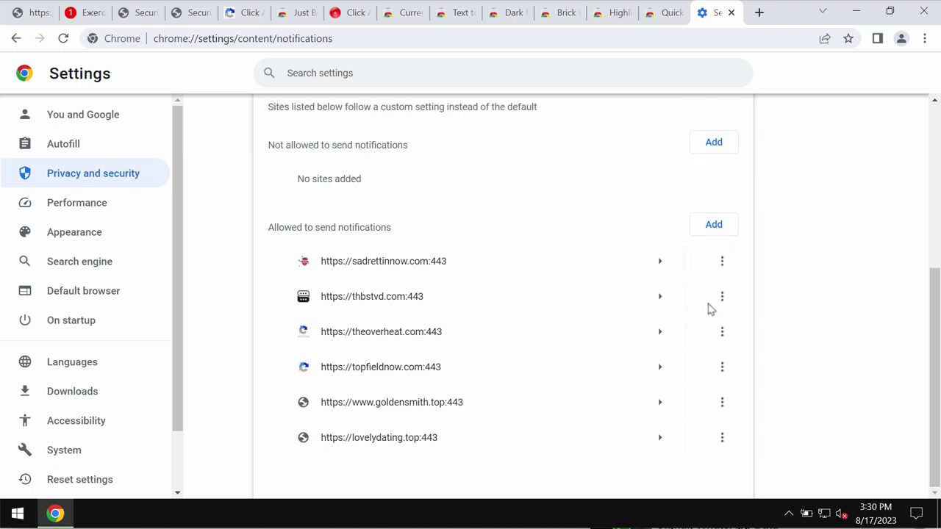
left_click(720, 296)
left_click(696, 344)
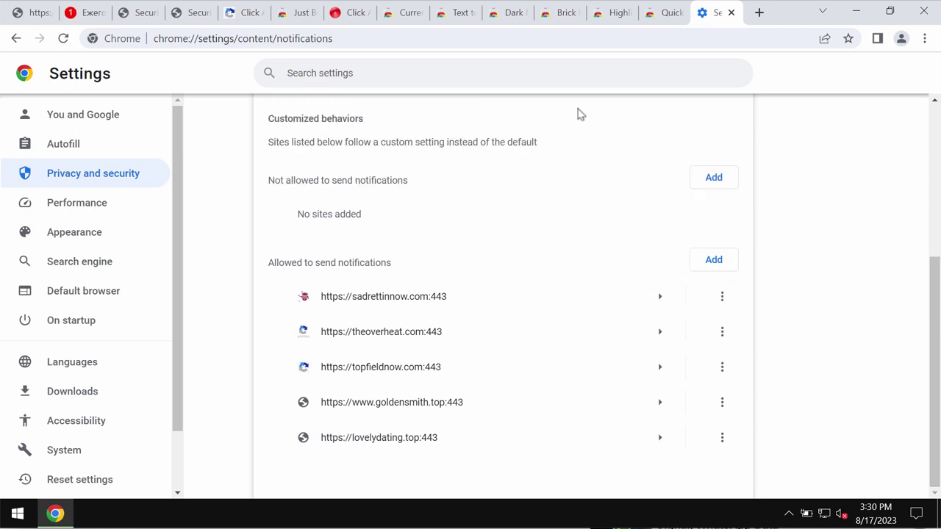
Step: Go to combocleaner.com in the current browser tab
left_click(589, 48)
type("c")
key("Return")
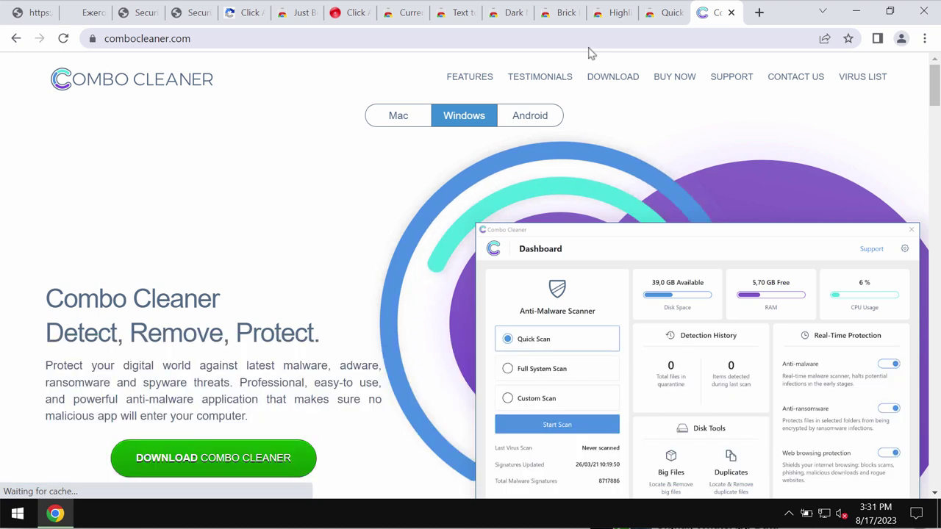
Step: Minimize the browser, launch Combo Cleaner from the desktop and start a Quick Scan
left_click(856, 12)
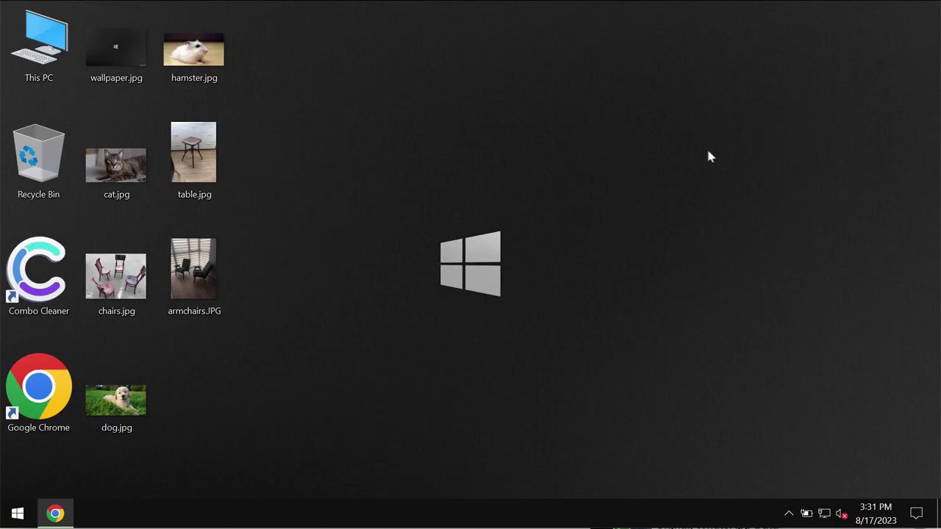
double_click(56, 258)
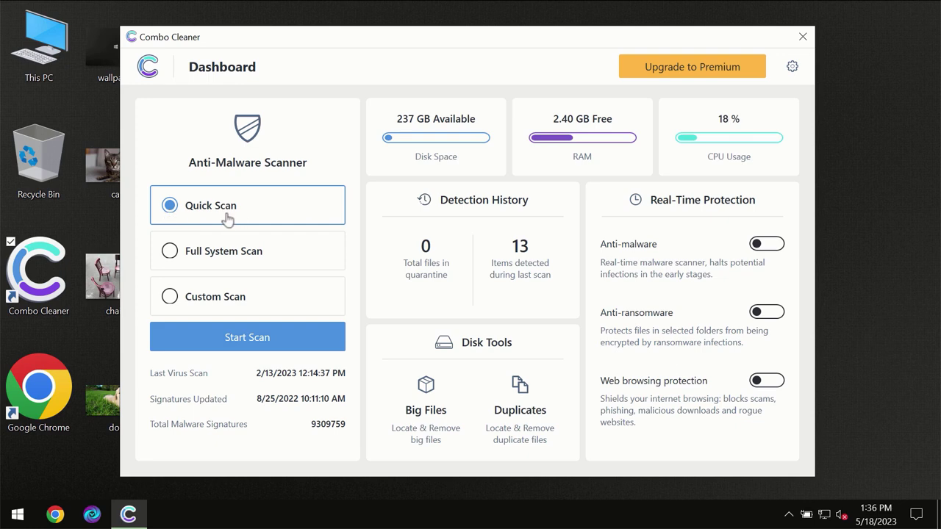
left_click(242, 342)
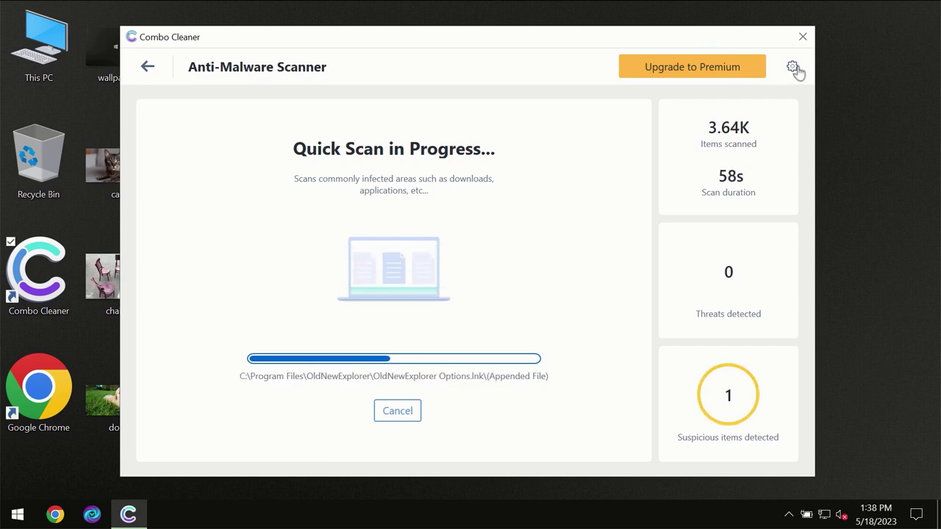
Step: Look at Combo Cleaner's anti-ransomware settings and return to the running Quick Scan
left_click(793, 68)
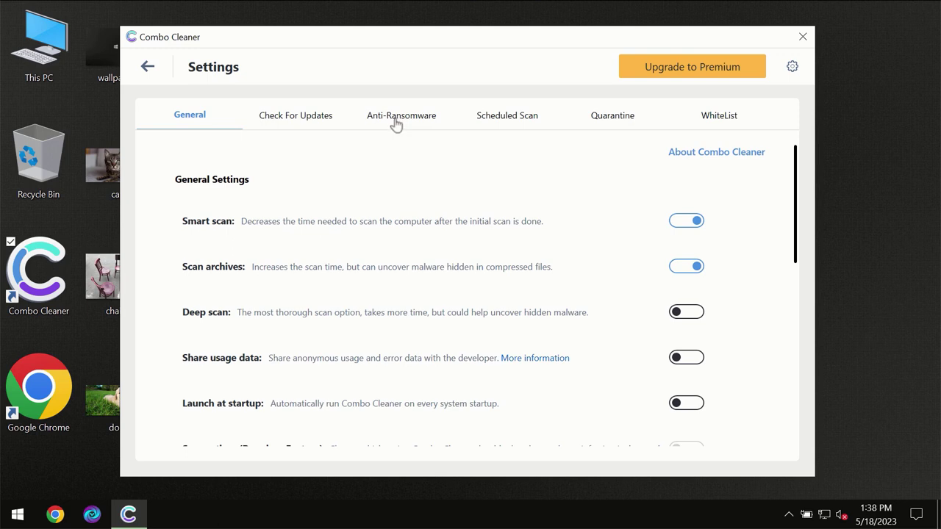
left_click(395, 123)
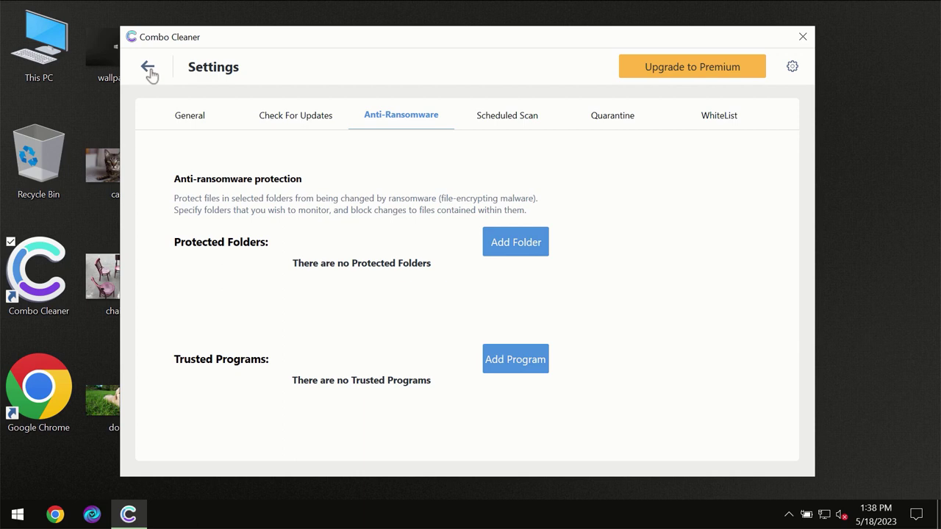
left_click(148, 69)
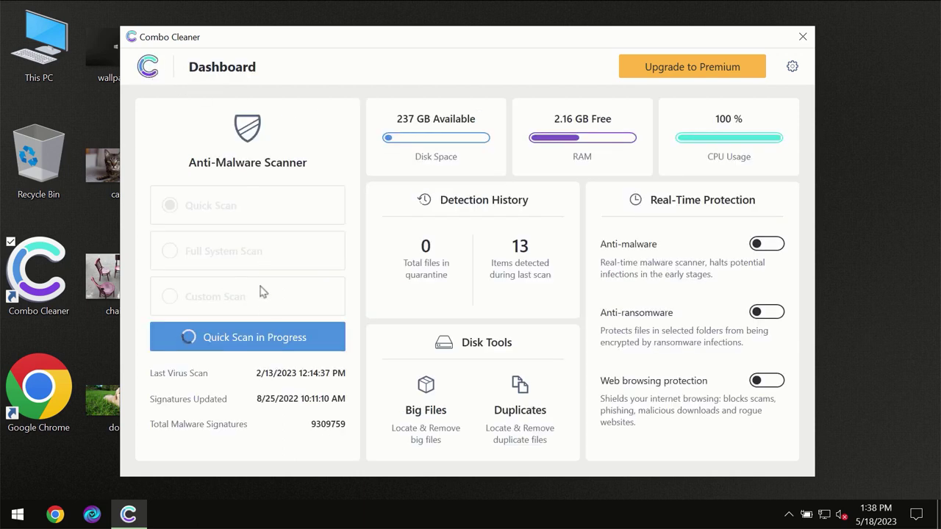
left_click(272, 341)
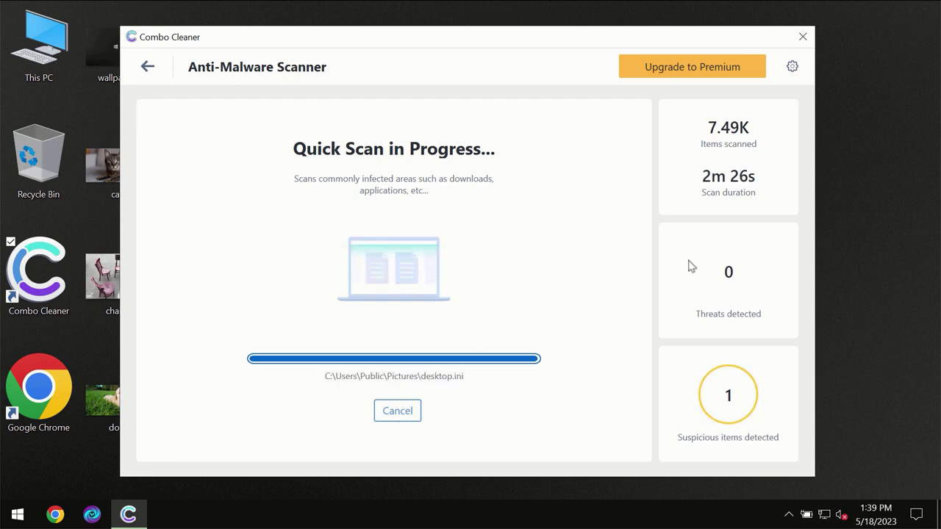
Step: Open the Combo Cleaner Premium upgrade page
left_click(675, 66)
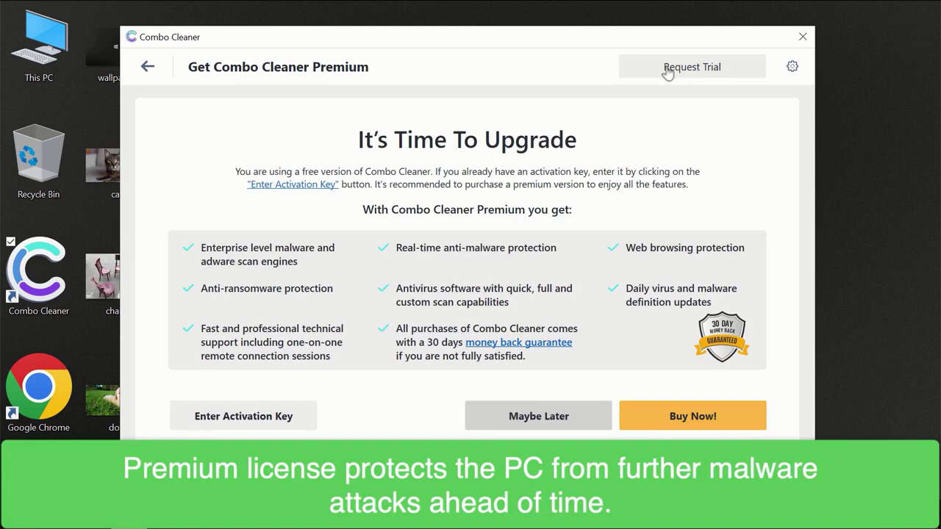